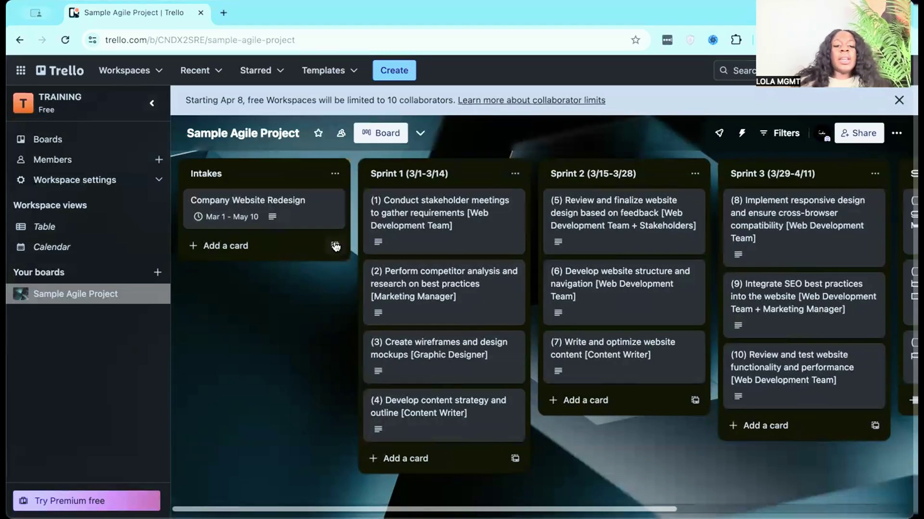
- Try moving the Company Website Redesign card from Intakes to the start of Sprint 1, and return it to Intakes
{"action": "left_click_drag", "start_coordinate": [287, 215], "coordinate": [366, 197]}
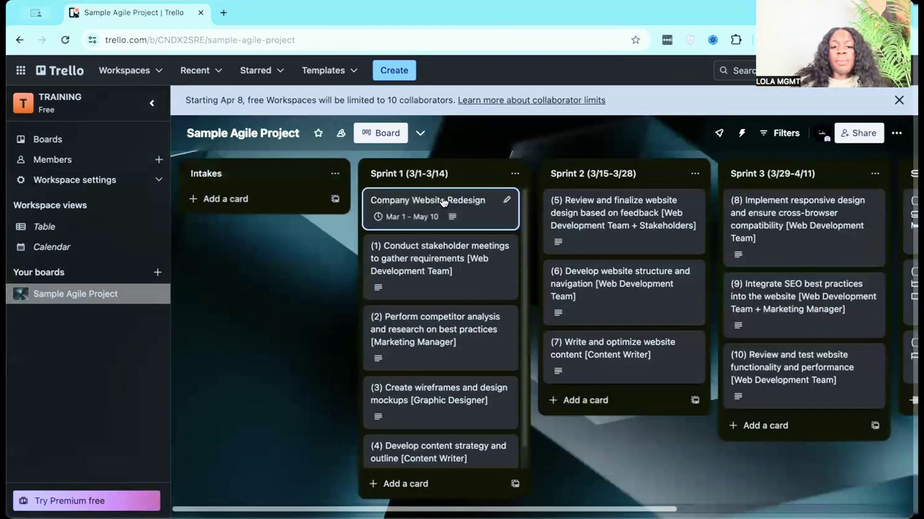
{"action": "left_click_drag", "start_coordinate": [443, 202], "coordinate": [307, 199]}
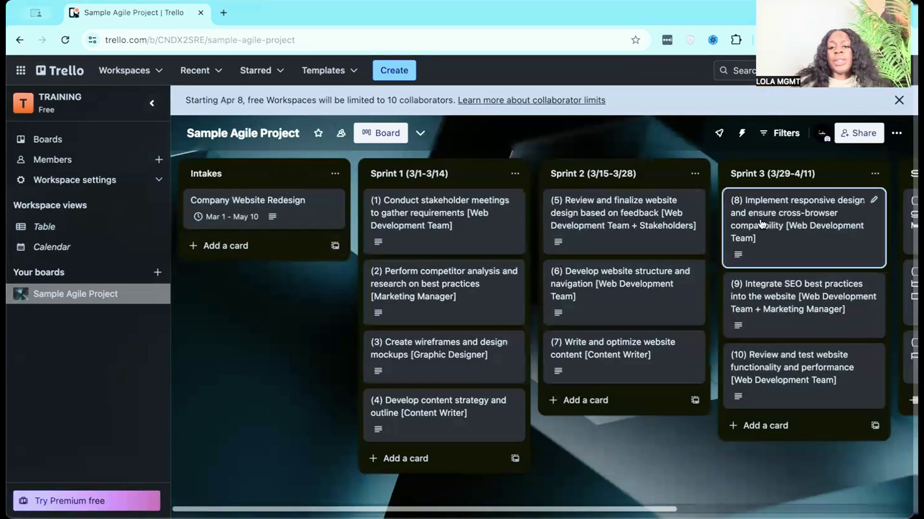
- Open the Company Website Redesign card in the Intakes list and expand its full description
{"action": "left_click_drag", "start_coordinate": [671, 506], "coordinate": [564, 507]}
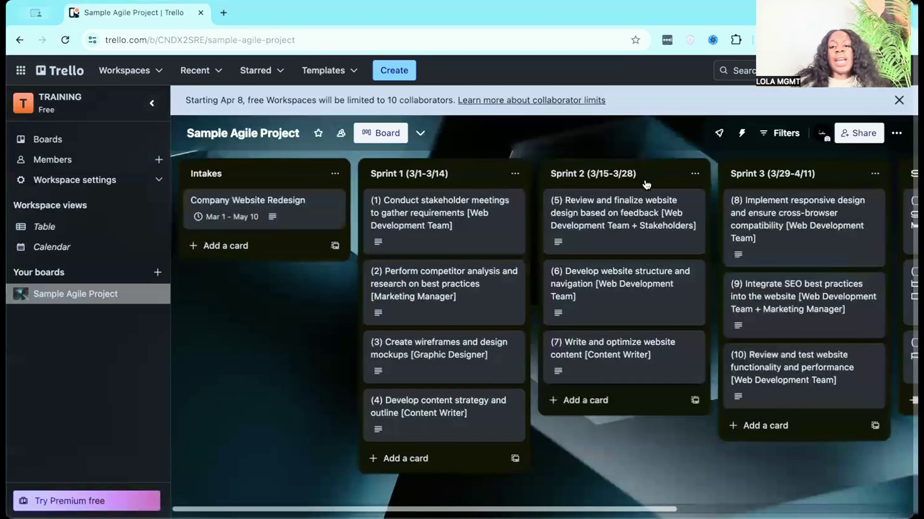
{"action": "scroll", "coordinate": [260, 409], "scroll_direction": "right", "scroll_amount": 5}
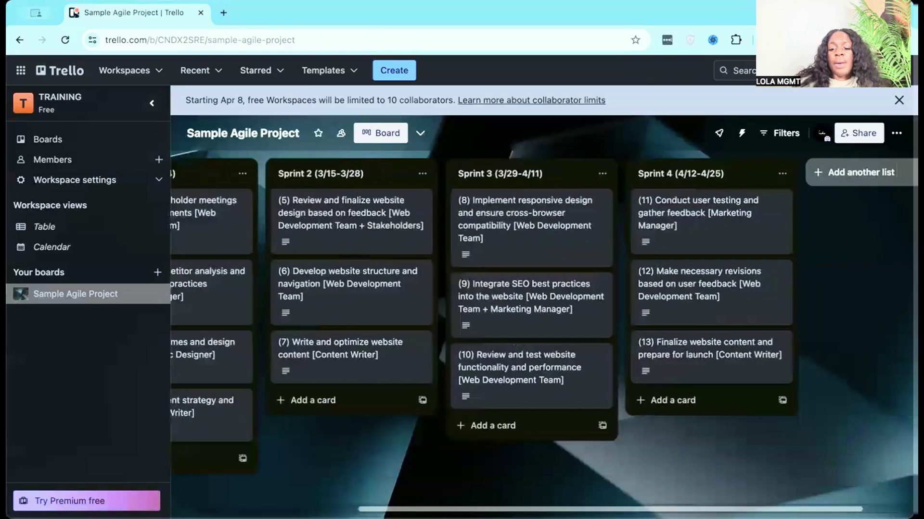
{"action": "scroll", "coordinate": [260, 408], "scroll_direction": "left", "scroll_amount": 5}
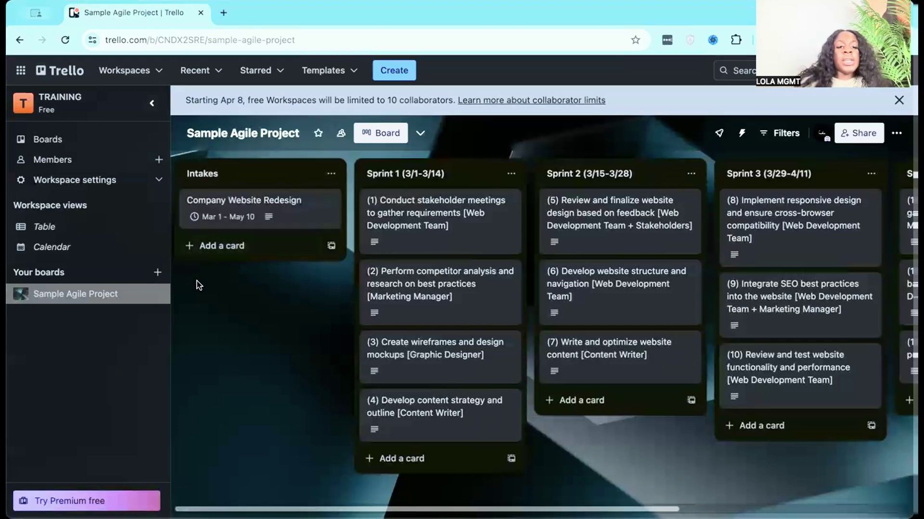
{"action": "left_click", "coordinate": [305, 206]}
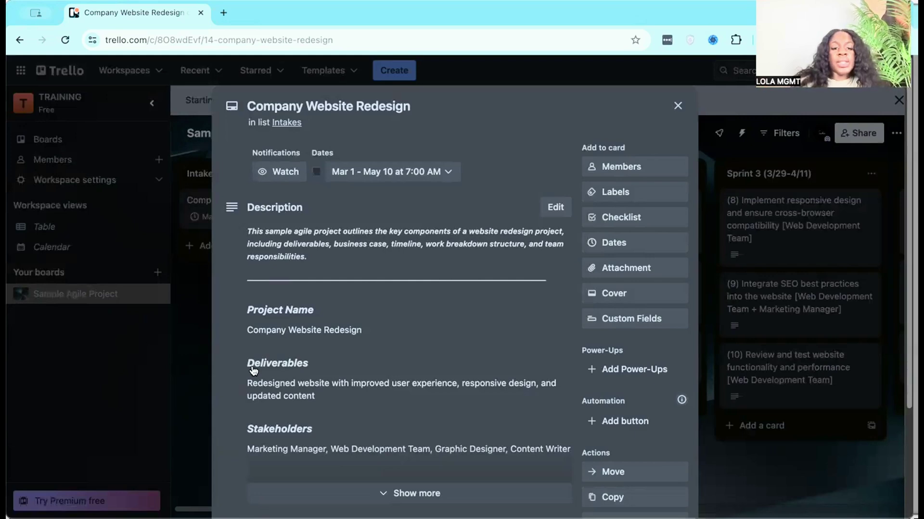
{"action": "scroll", "coordinate": [330, 371], "scroll_direction": "down", "scroll_amount": 1}
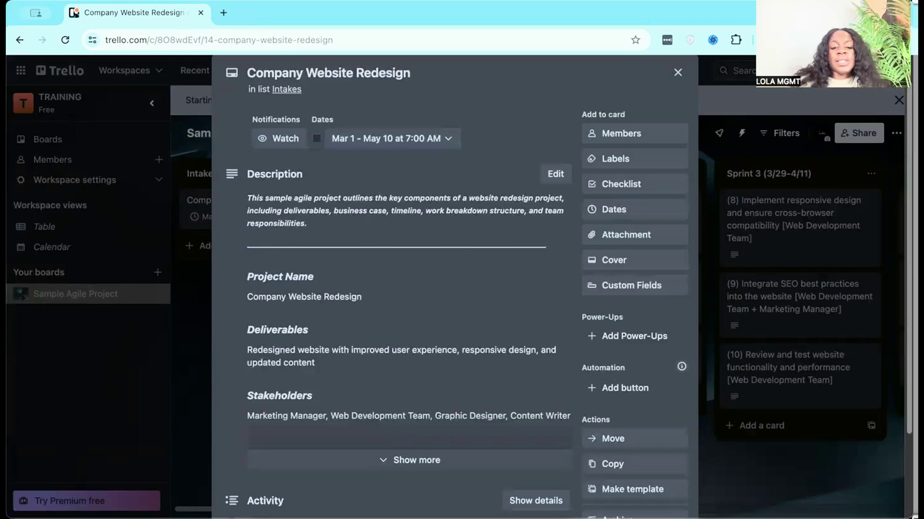
{"action": "left_click", "coordinate": [398, 461]}
{"action": "scroll", "coordinate": [336, 433], "scroll_direction": "down", "scroll_amount": 3}
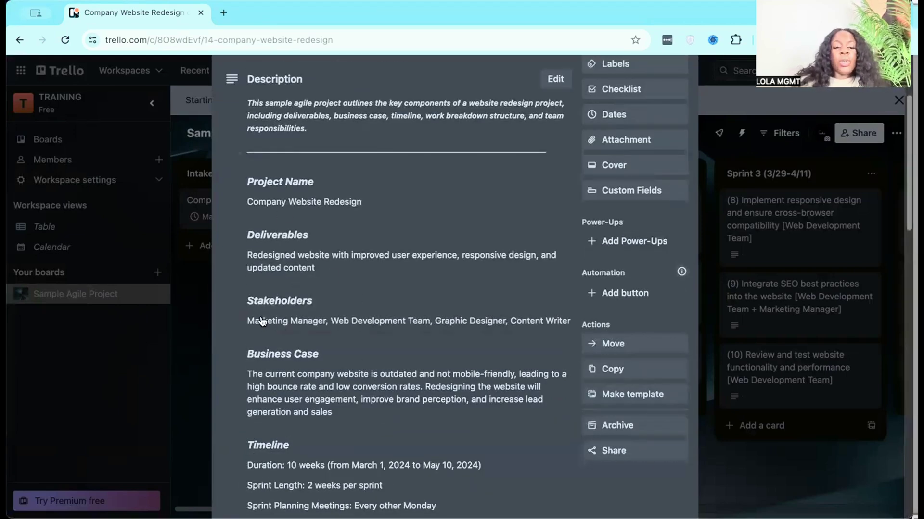
- Read the card description's deliverables, stakeholders, business case, timeline and team responsibilities
{"action": "scroll", "coordinate": [291, 383], "scroll_direction": "down", "scroll_amount": 6}
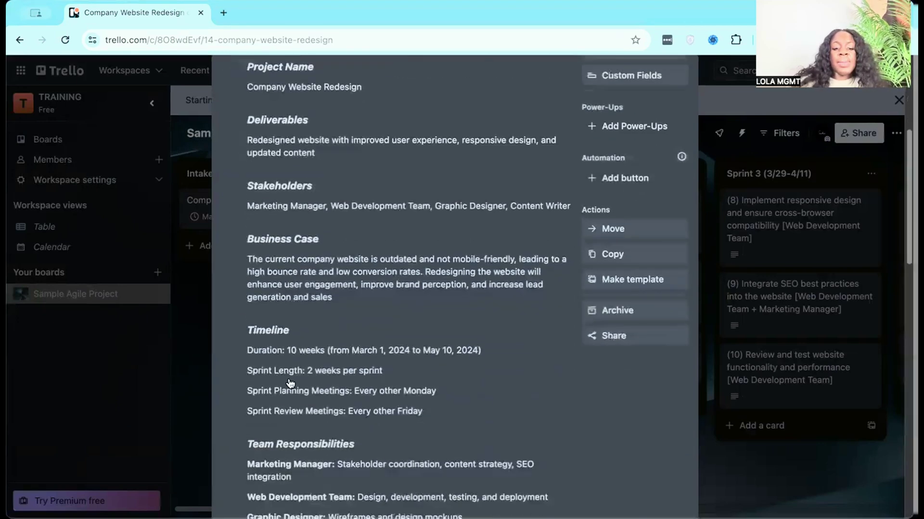
{"action": "scroll", "coordinate": [289, 392], "scroll_direction": "up", "scroll_amount": 8}
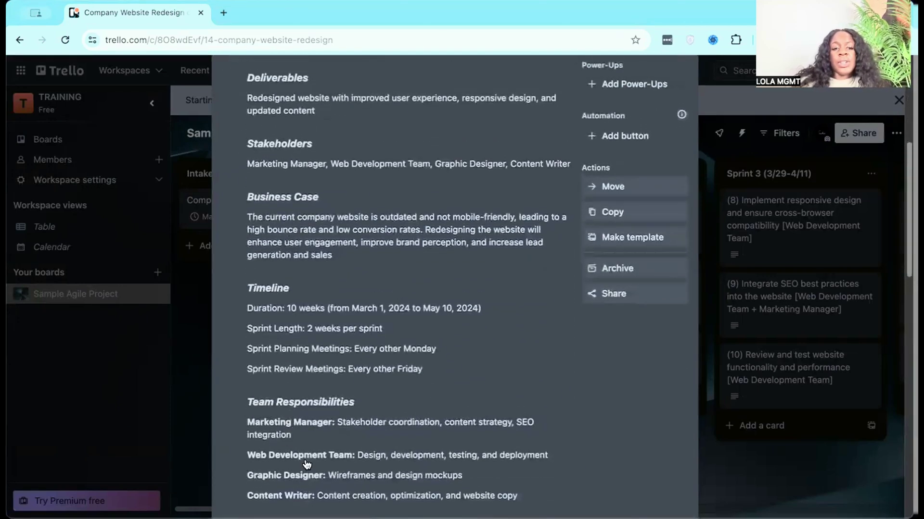
{"action": "scroll", "coordinate": [314, 429], "scroll_direction": "down", "scroll_amount": 2}
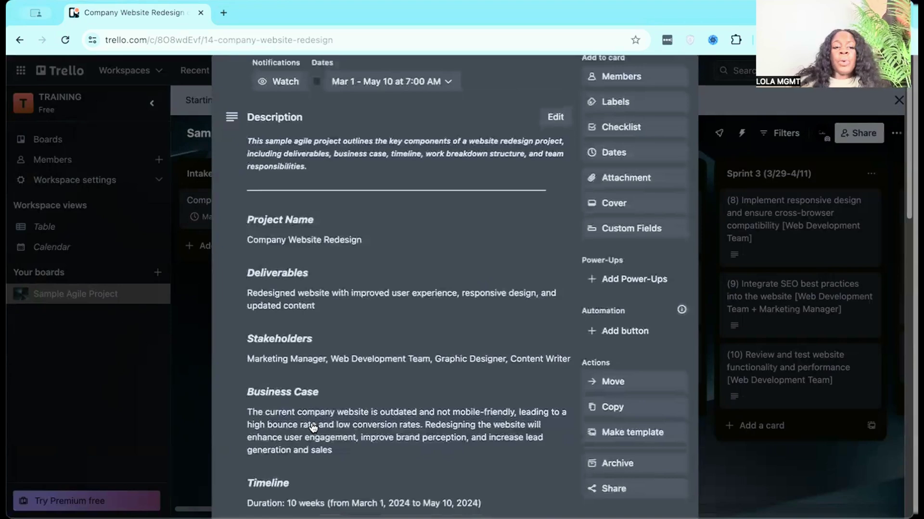
{"action": "scroll", "coordinate": [313, 425], "scroll_direction": "down", "scroll_amount": 2}
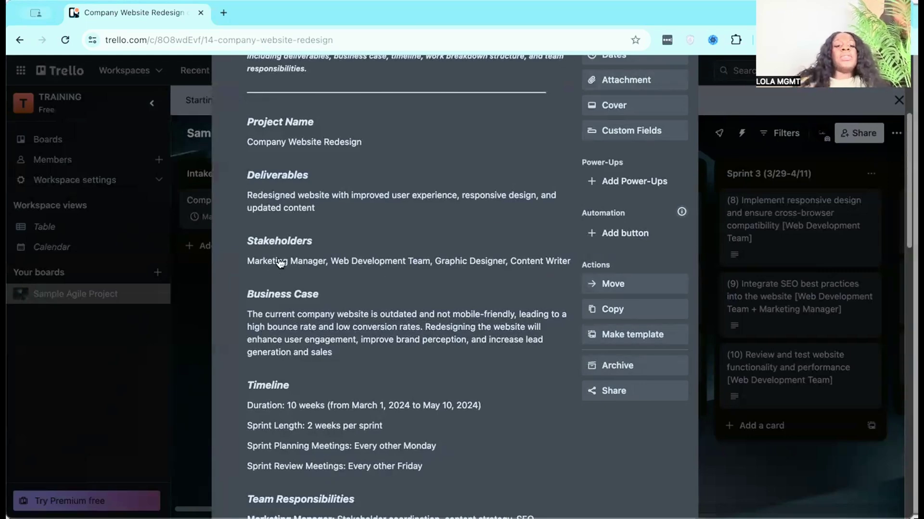
{"action": "scroll", "coordinate": [281, 262], "scroll_direction": "down", "scroll_amount": 1}
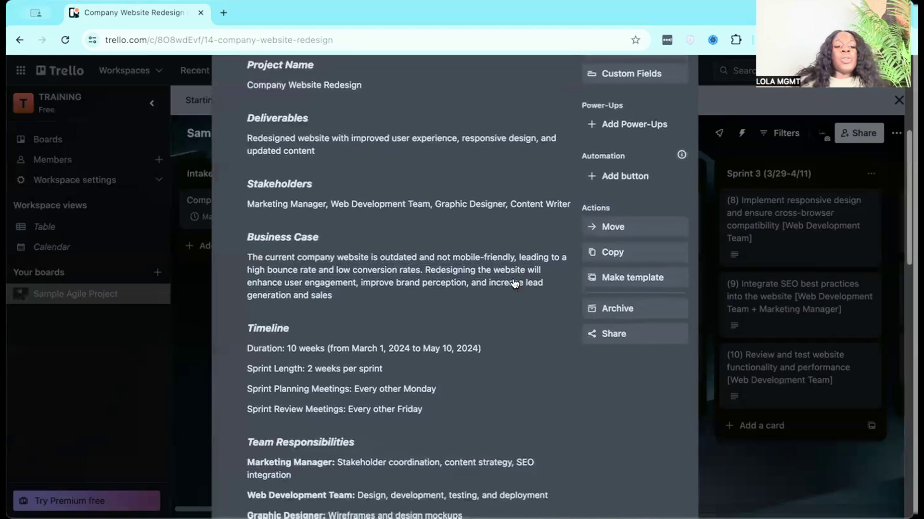
{"action": "scroll", "coordinate": [300, 273], "scroll_direction": "down", "scroll_amount": 2}
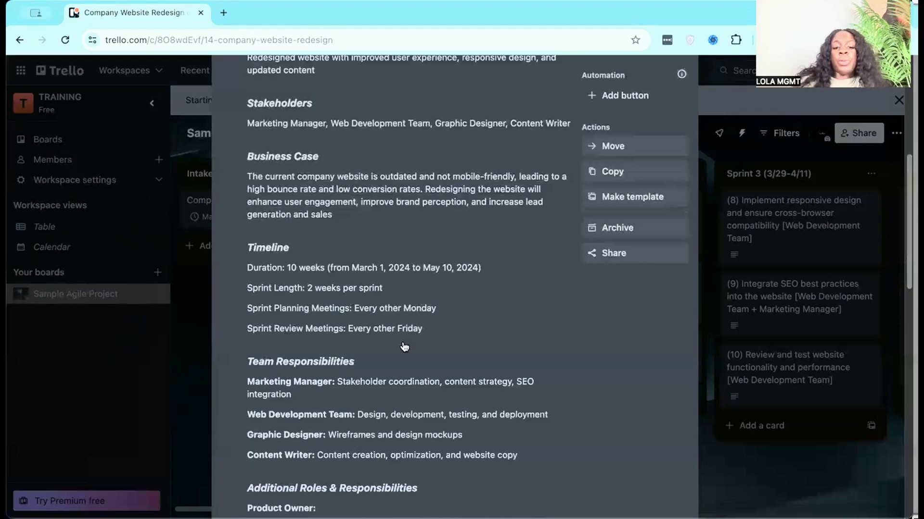
{"action": "scroll", "coordinate": [408, 344], "scroll_direction": "down", "scroll_amount": 1}
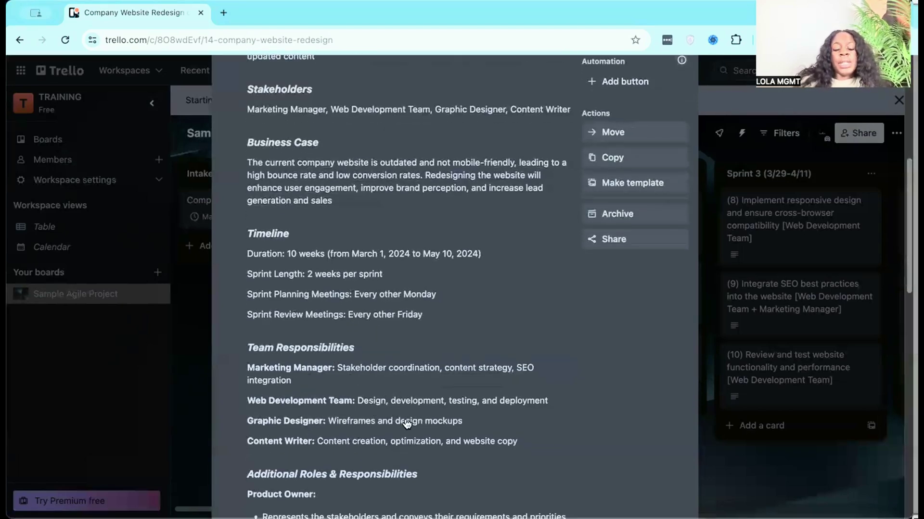
- Read the additional roles and responsibilities from Product Owner to Functional Manager, and skim the description once more
{"action": "scroll", "coordinate": [284, 260], "scroll_direction": "down", "scroll_amount": 6}
{"action": "scroll", "coordinate": [301, 322], "scroll_direction": "down", "scroll_amount": 2}
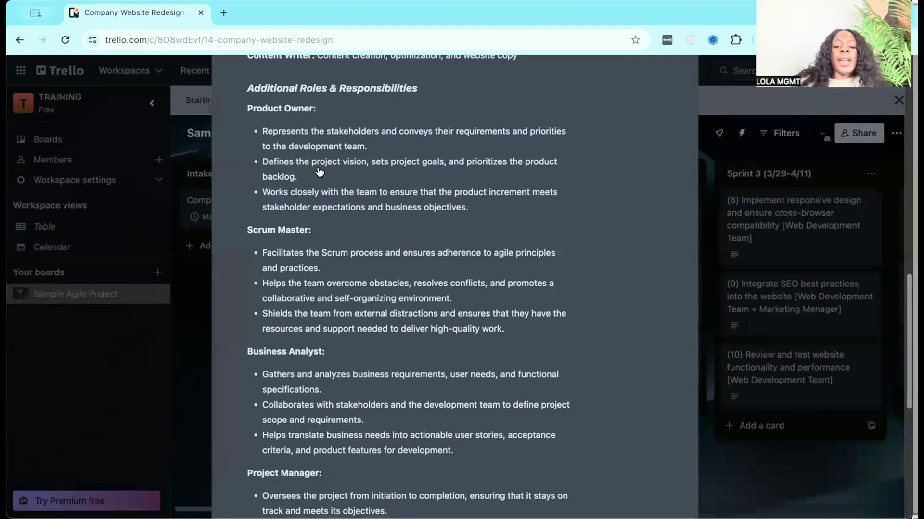
{"action": "scroll", "coordinate": [323, 171], "scroll_direction": "down", "scroll_amount": 1}
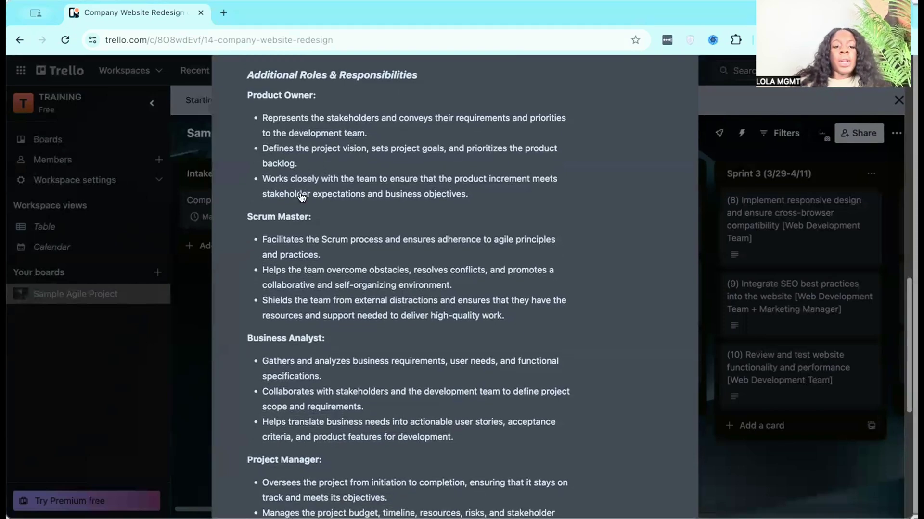
{"action": "scroll", "coordinate": [292, 320], "scroll_direction": "down", "scroll_amount": 2}
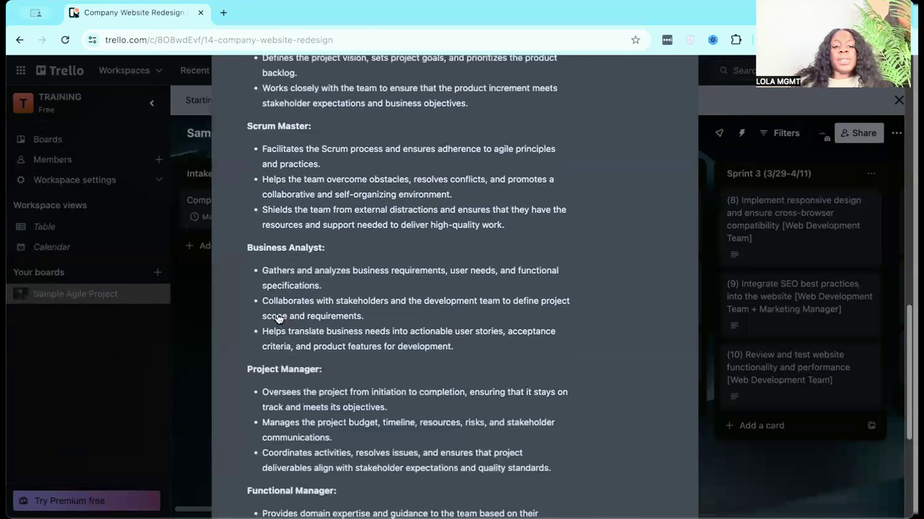
{"action": "scroll", "coordinate": [291, 320], "scroll_direction": "down", "scroll_amount": 3}
{"action": "scroll", "coordinate": [338, 343], "scroll_direction": "down", "scroll_amount": 2}
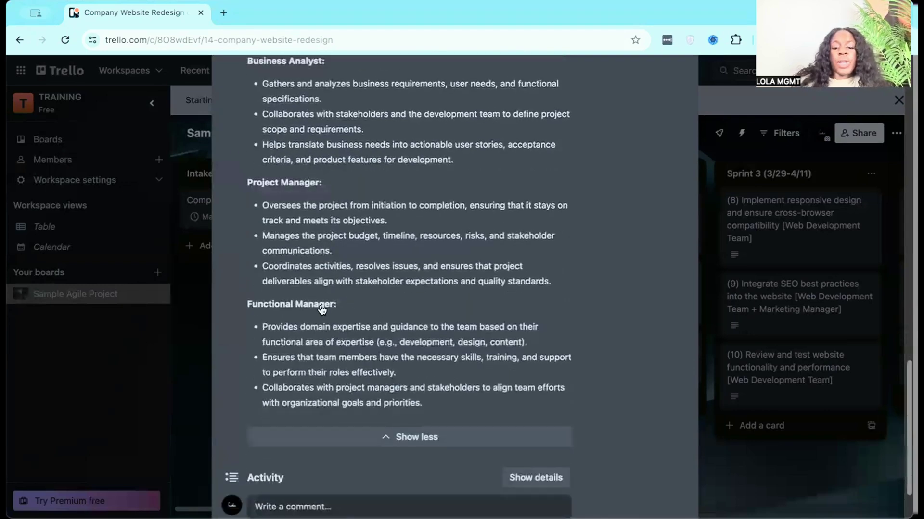
{"action": "scroll", "coordinate": [366, 348], "scroll_direction": "down", "scroll_amount": 2}
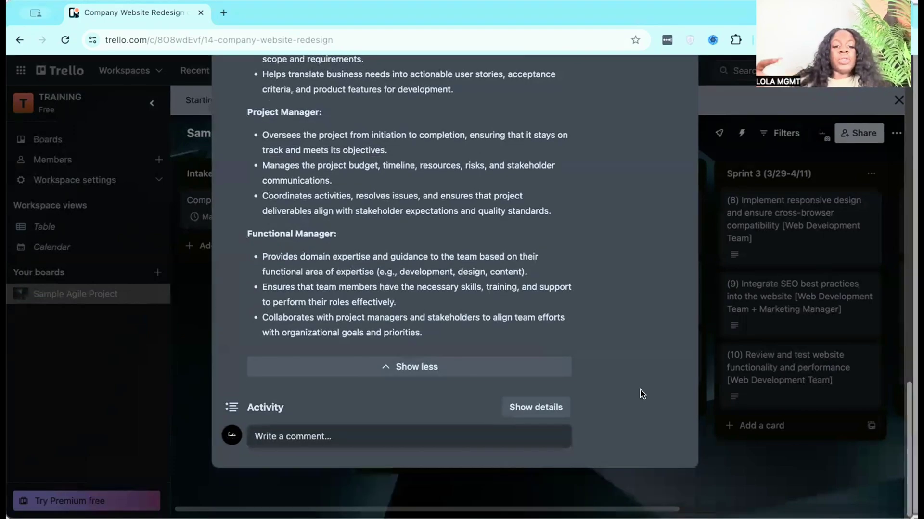
{"action": "scroll", "coordinate": [641, 404], "scroll_direction": "up", "scroll_amount": 20}
{"action": "scroll", "coordinate": [639, 415], "scroll_direction": "up", "scroll_amount": 6}
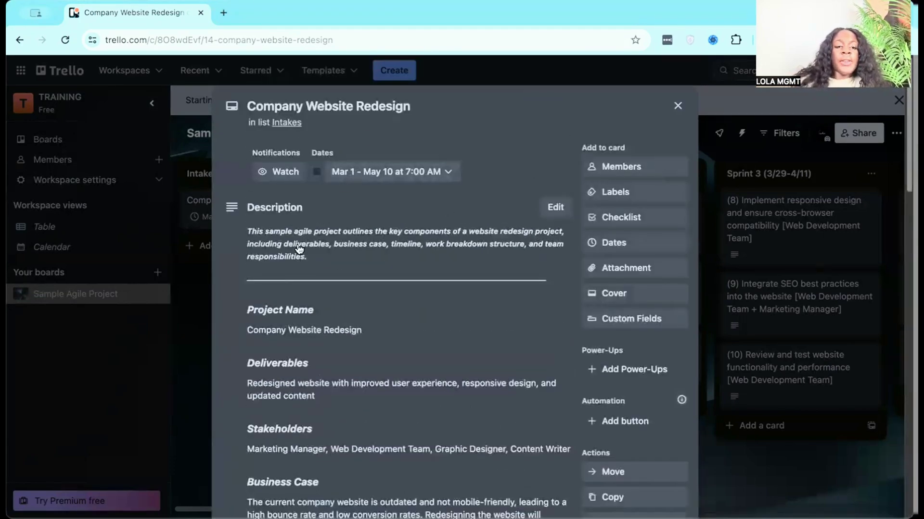
{"action": "scroll", "coordinate": [301, 247], "scroll_direction": "down", "scroll_amount": 3}
{"action": "scroll", "coordinate": [299, 247], "scroll_direction": "down", "scroll_amount": 14}
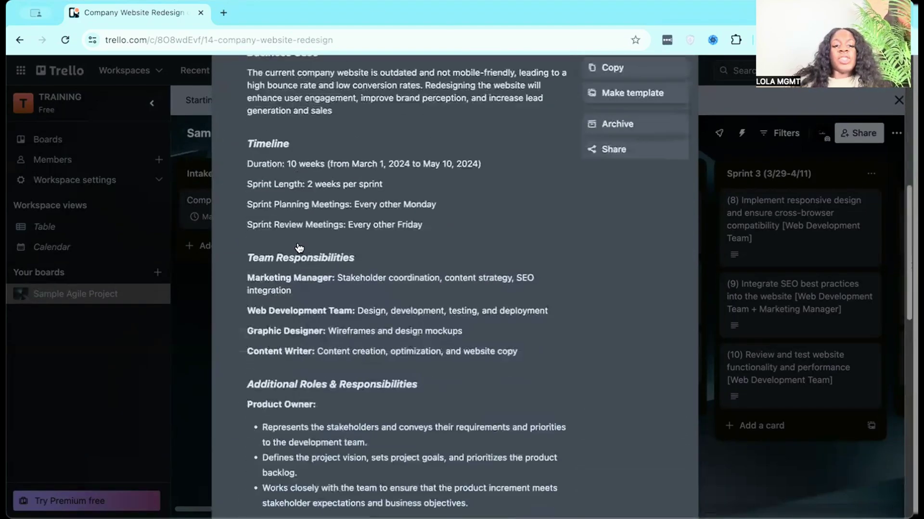
{"action": "scroll", "coordinate": [301, 250], "scroll_direction": "up", "scroll_amount": 17}
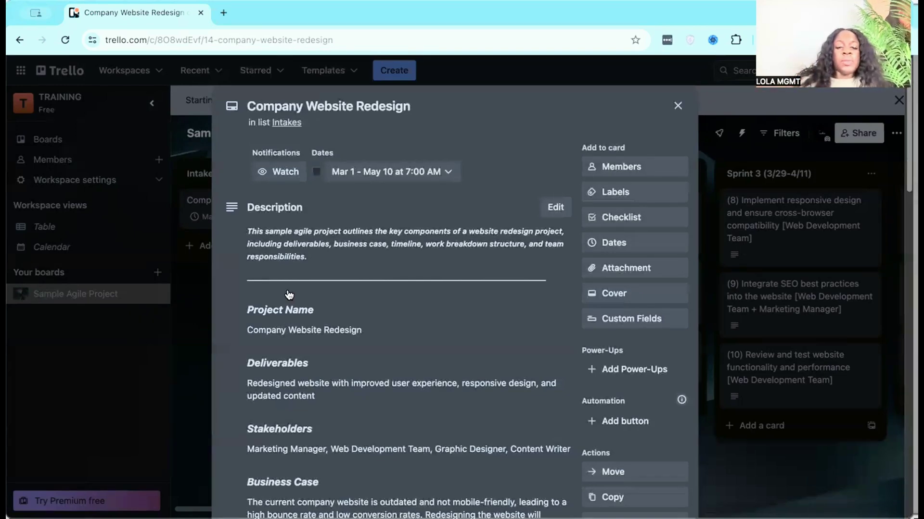
- Mark the Company Website Redesign card's dates as complete
{"action": "scroll", "coordinate": [612, 278], "scroll_direction": "down", "scroll_amount": 1}
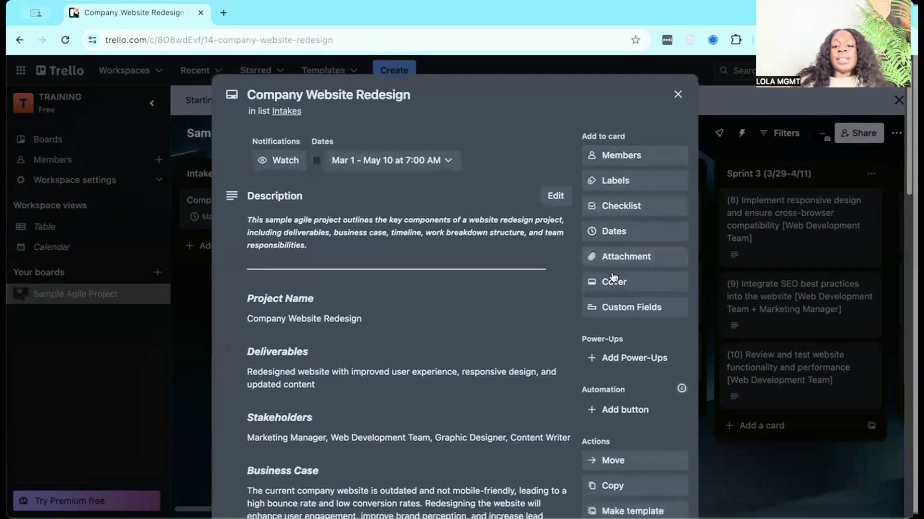
{"action": "scroll", "coordinate": [524, 271], "scroll_direction": "down", "scroll_amount": 1}
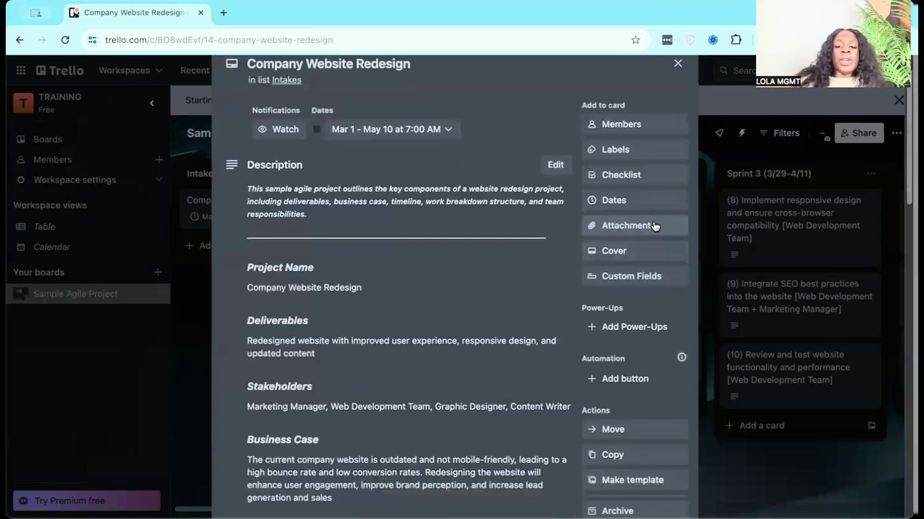
{"action": "scroll", "coordinate": [652, 227], "scroll_direction": "down", "scroll_amount": 3}
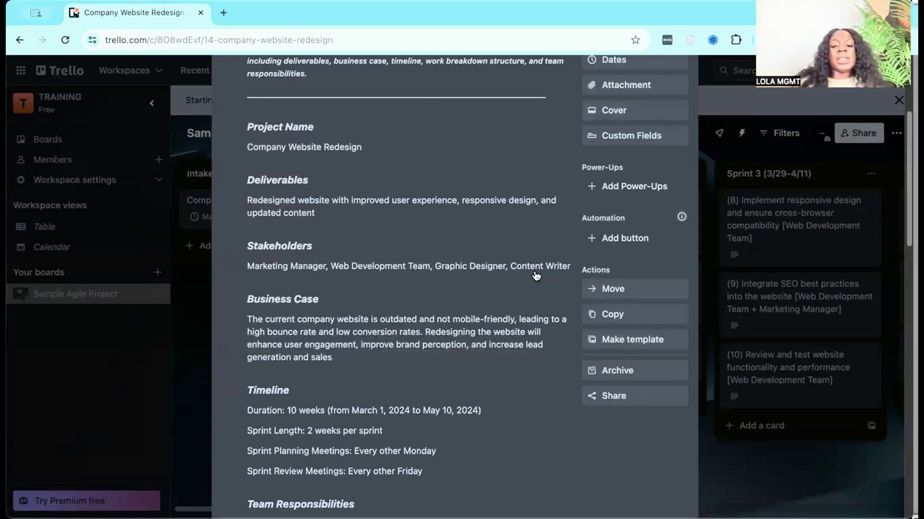
{"action": "scroll", "coordinate": [529, 284], "scroll_direction": "up", "scroll_amount": 4}
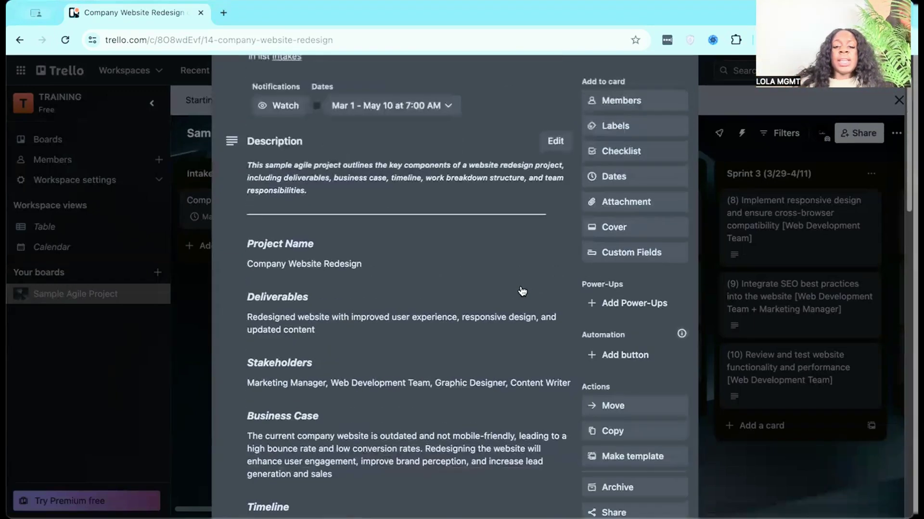
{"action": "left_click", "coordinate": [317, 172]}
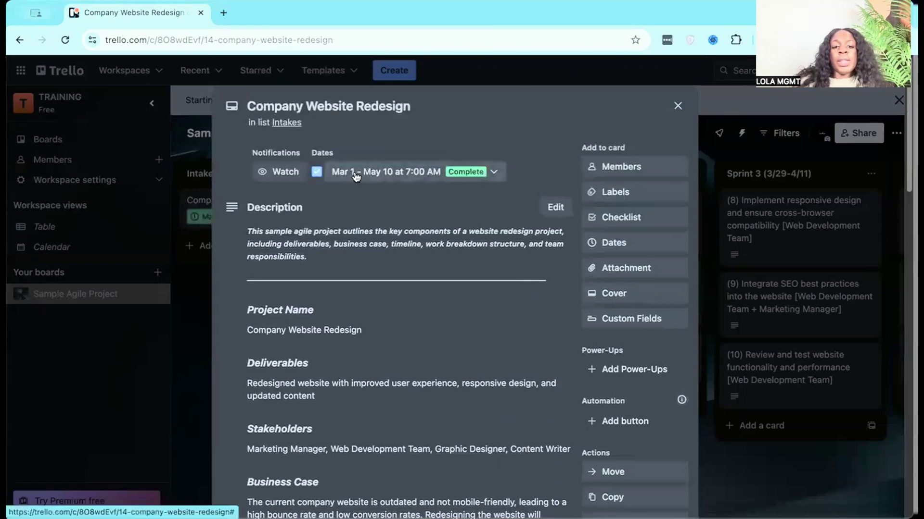
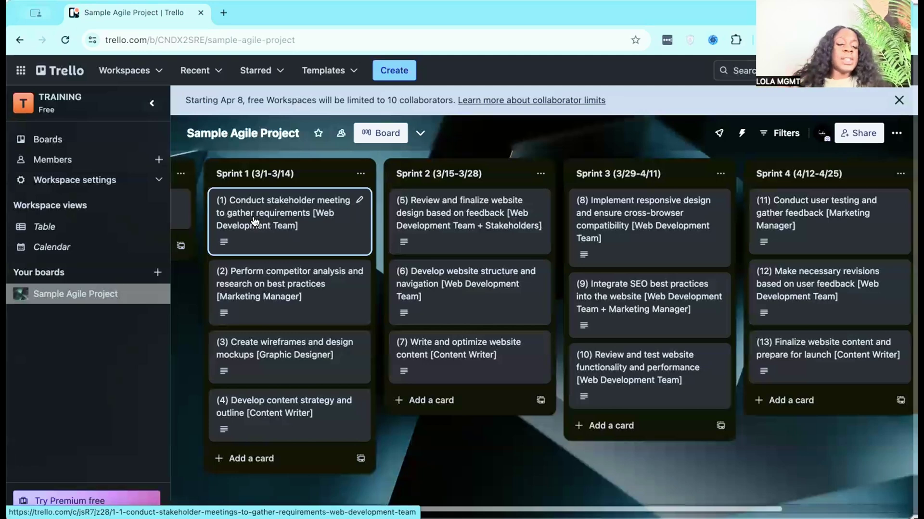
- Read the description of Sprint 1's "(1) Conduct stakeholder meetings to gather requirements" card and close the card
{"action": "left_click", "coordinate": [272, 223]}
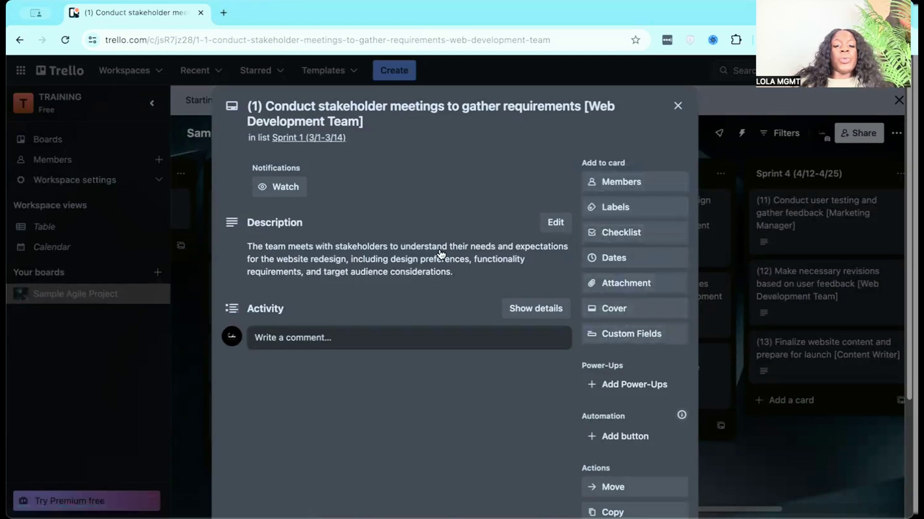
{"action": "left_click", "coordinate": [717, 114]}
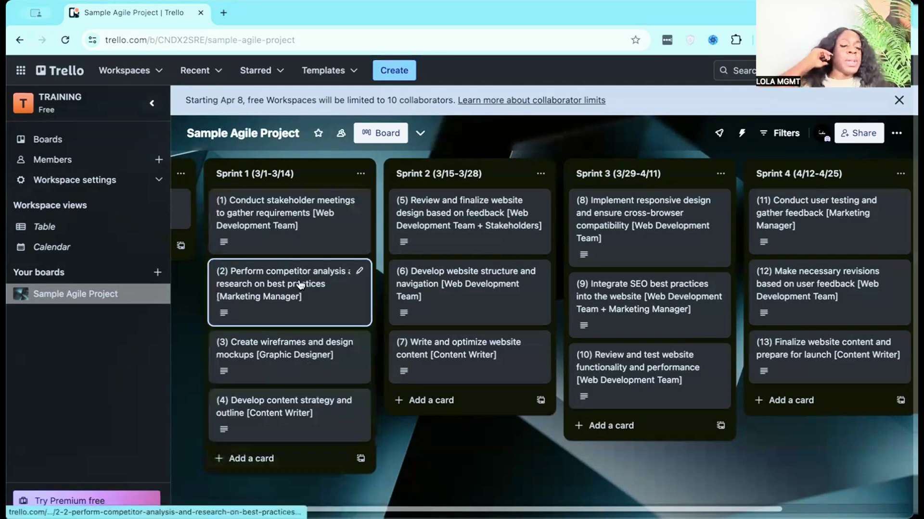
- Move cards "(3) Create wireframes and design mockups" and "(4) Develop content strategy and outline" from Sprint 1 to the start of Sprint 2
{"action": "key", "text": "."}
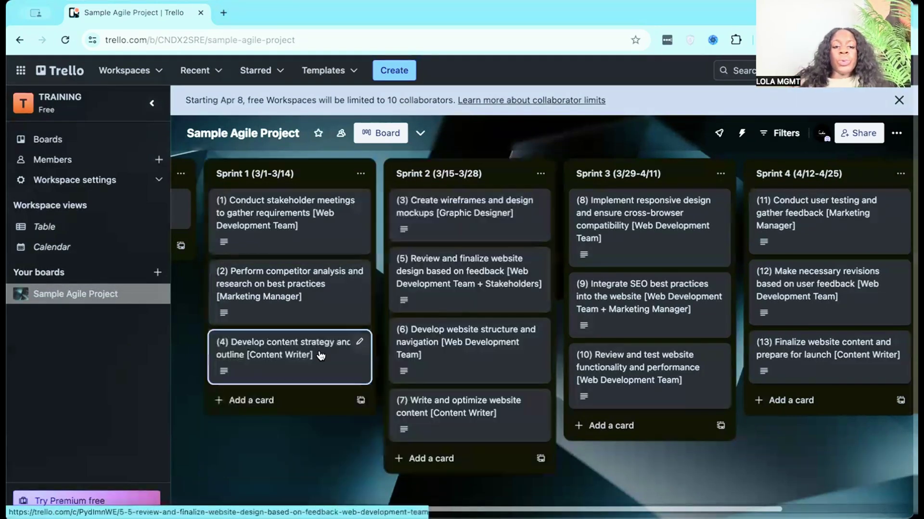
{"action": "left_click_drag", "start_coordinate": [320, 356], "coordinate": [457, 287]}
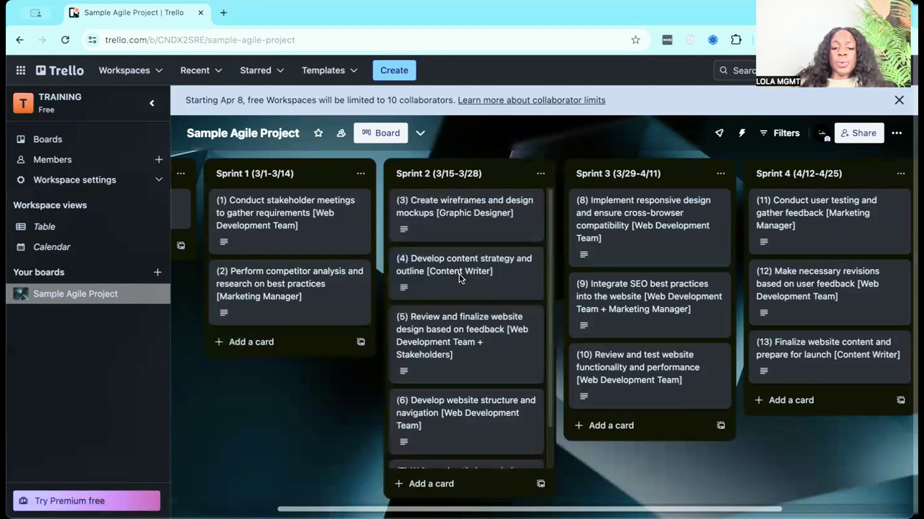
{"action": "scroll", "coordinate": [460, 278], "scroll_direction": "down", "scroll_amount": 2}
{"action": "scroll", "coordinate": [459, 278], "scroll_direction": "up", "scroll_amount": 2}
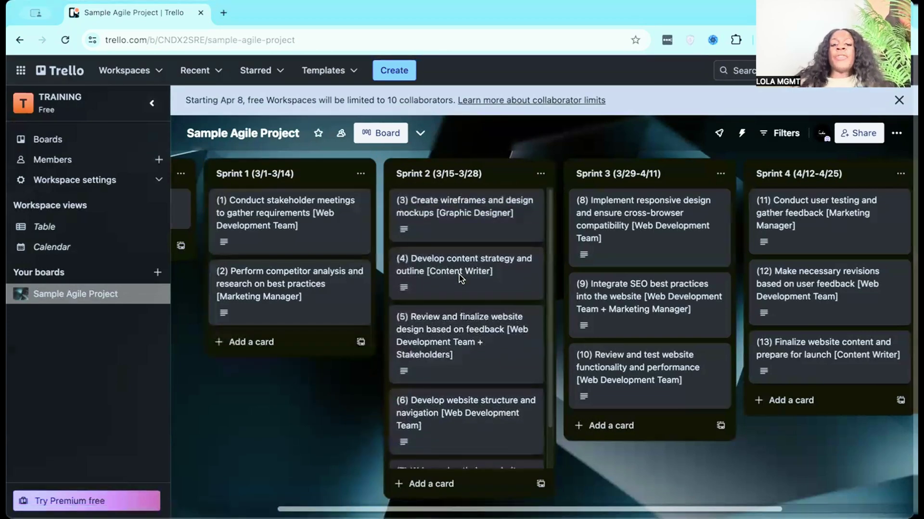
{"action": "scroll", "coordinate": [459, 278], "scroll_direction": "down", "scroll_amount": 1}
{"action": "scroll", "coordinate": [459, 278], "scroll_direction": "up", "scroll_amount": 1}
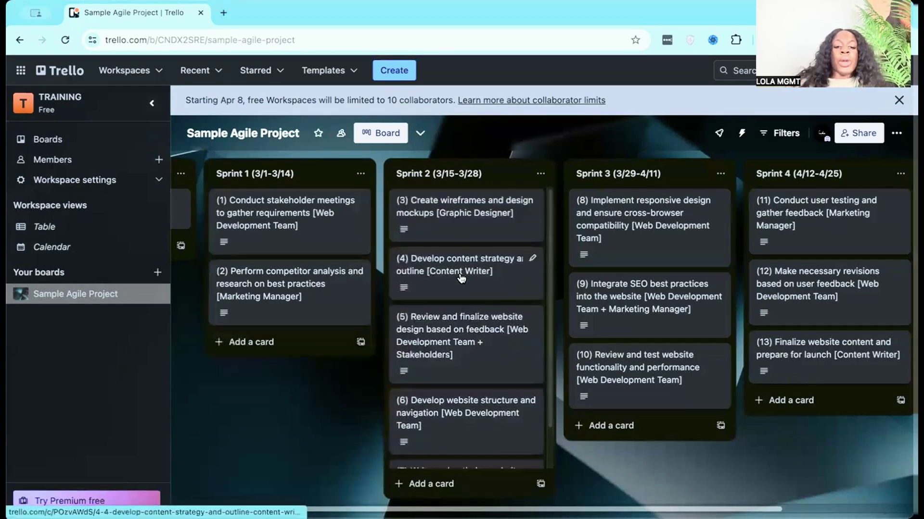
- Move the "(7) Write and optimize website content" card from the end of Sprint 2 to the start of Sprint 3
{"action": "scroll", "coordinate": [460, 278], "scroll_direction": "down", "scroll_amount": 1}
{"action": "scroll", "coordinate": [463, 269], "scroll_direction": "up", "scroll_amount": 1}
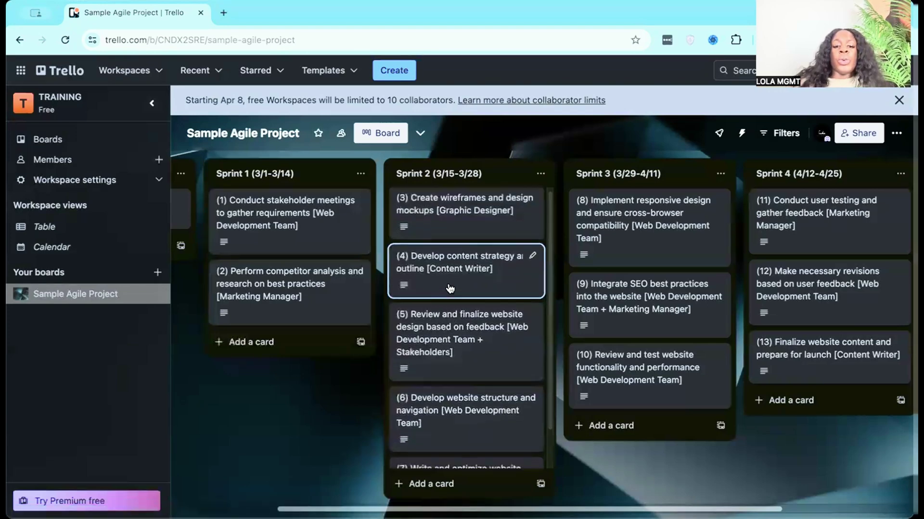
{"action": "scroll", "coordinate": [447, 350], "scroll_direction": "down", "scroll_amount": 1}
{"action": "left_click_drag", "start_coordinate": [432, 446], "coordinate": [627, 206]}
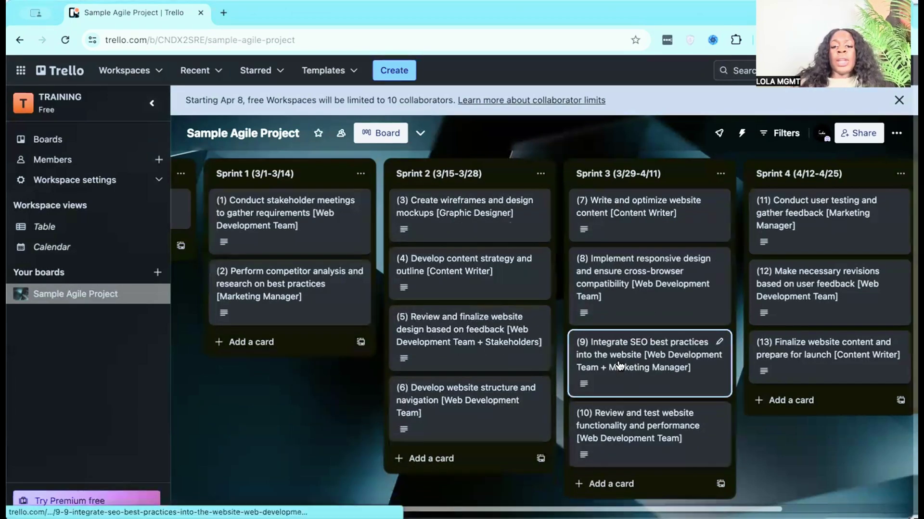
- Move Sprint 3's SEO best practices card (9) and functionality testing card (10) to the start of Sprint 4, in that order
{"action": "left_click_drag", "start_coordinate": [618, 367], "coordinate": [818, 221]}
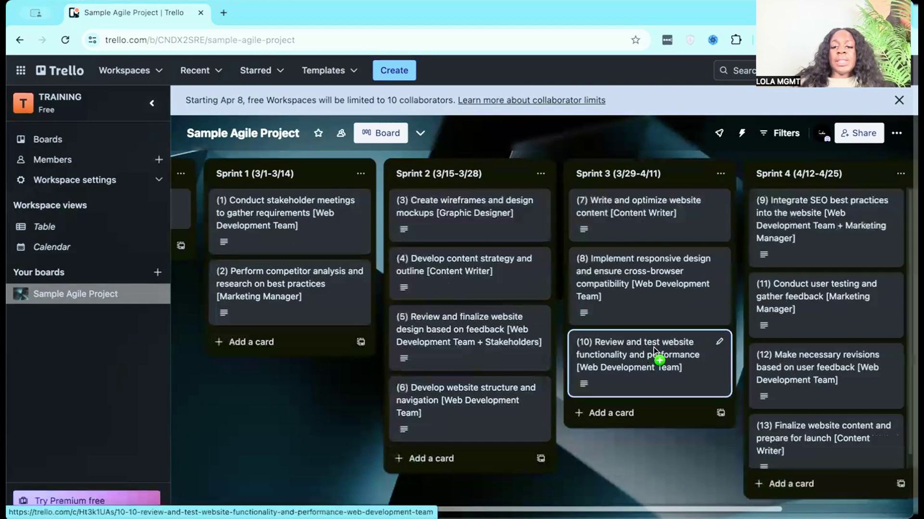
{"action": "left_click_drag", "start_coordinate": [654, 350], "coordinate": [818, 298]}
{"action": "scroll", "coordinate": [655, 496], "scroll_direction": "right", "scroll_amount": 4}
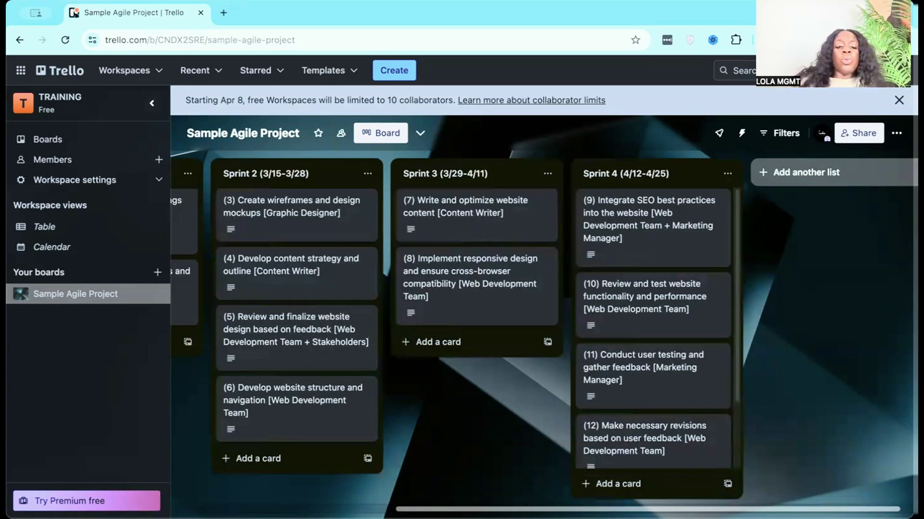
- View the description and comment editor of Sprint 1's "(1) Conduct stakeholder meetings to gather requirements" card, and close the card without commenting
{"action": "left_click_drag", "start_coordinate": [443, 508], "coordinate": [220, 508]}
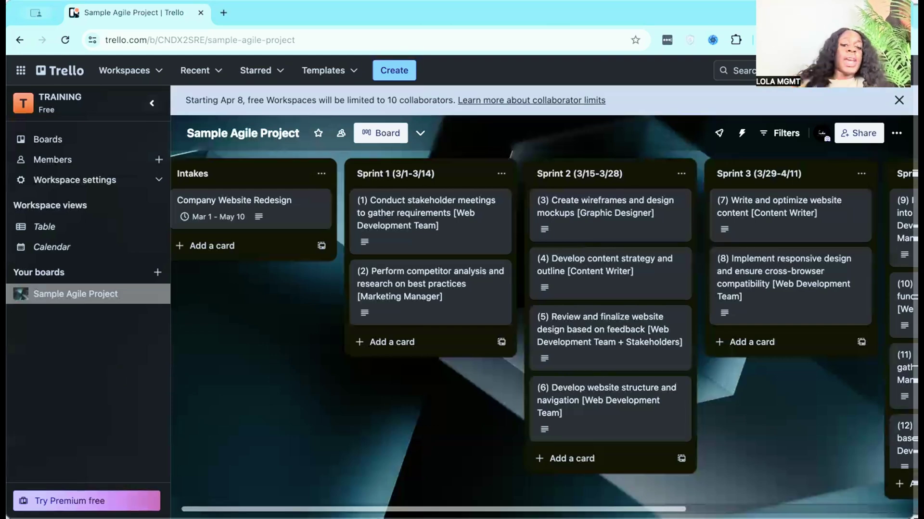
{"action": "left_click", "coordinate": [428, 214]}
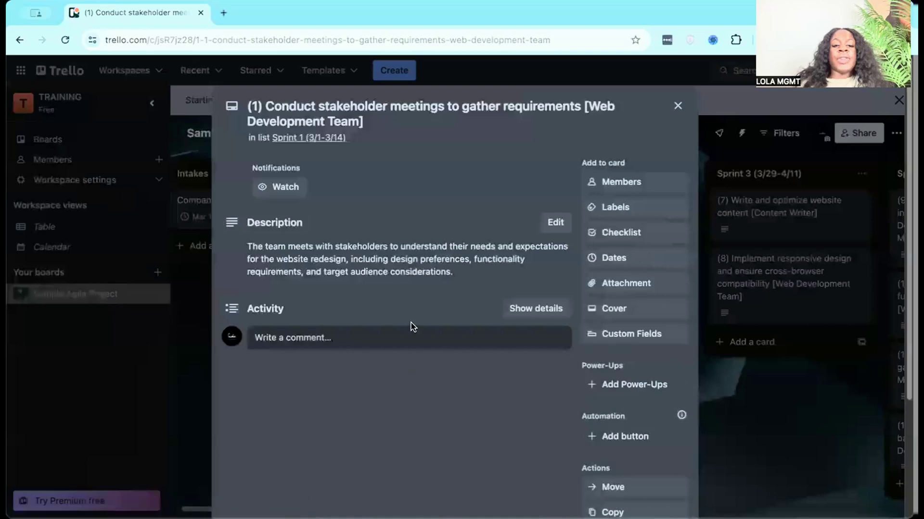
{"action": "left_click", "coordinate": [392, 321]}
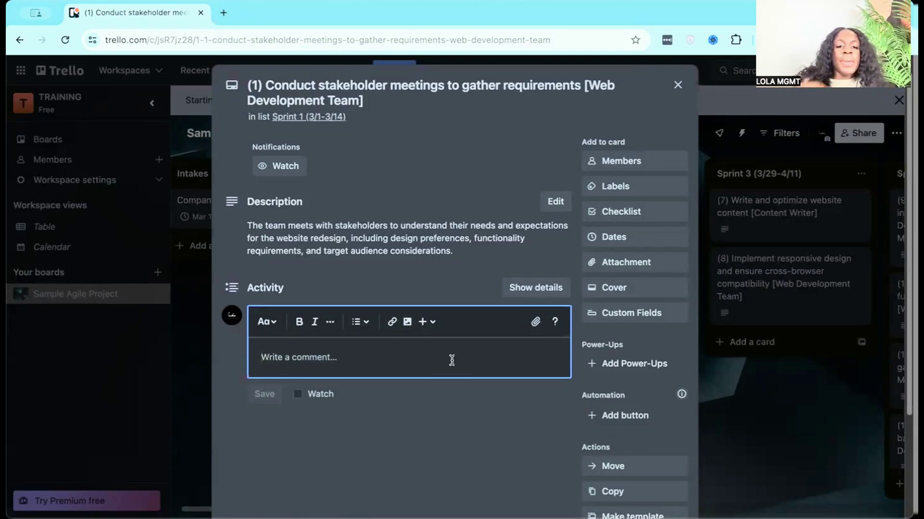
{"action": "left_click", "coordinate": [706, 66]}
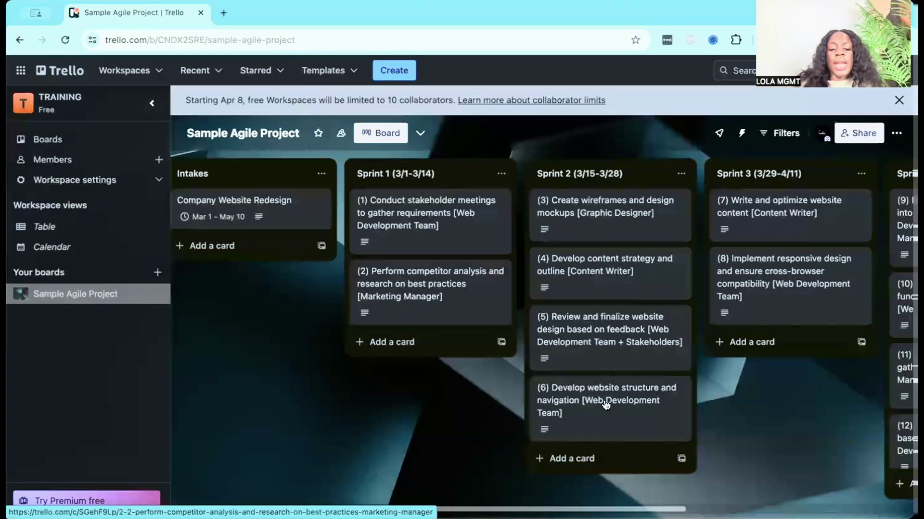
{"action": "scroll", "coordinate": [701, 503], "scroll_direction": "right", "scroll_amount": 7}
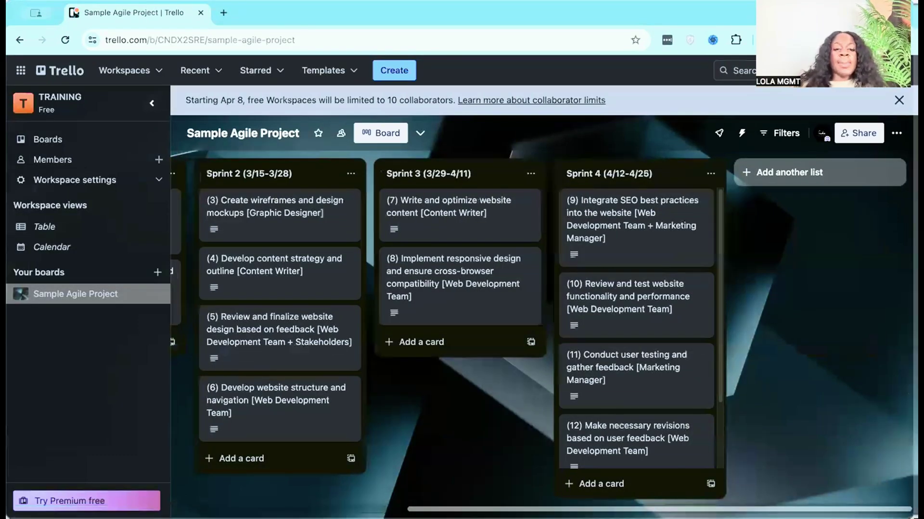
{"action": "scroll", "coordinate": [355, 501], "scroll_direction": "left", "scroll_amount": 4}
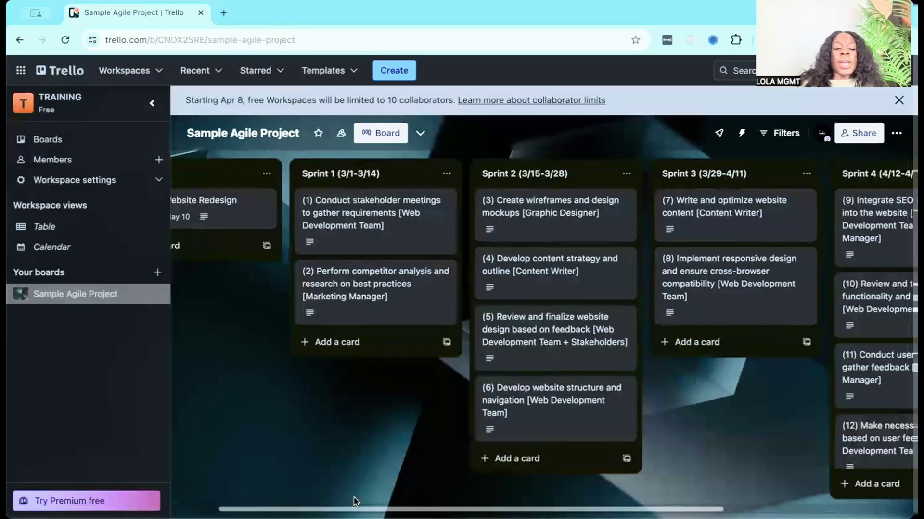